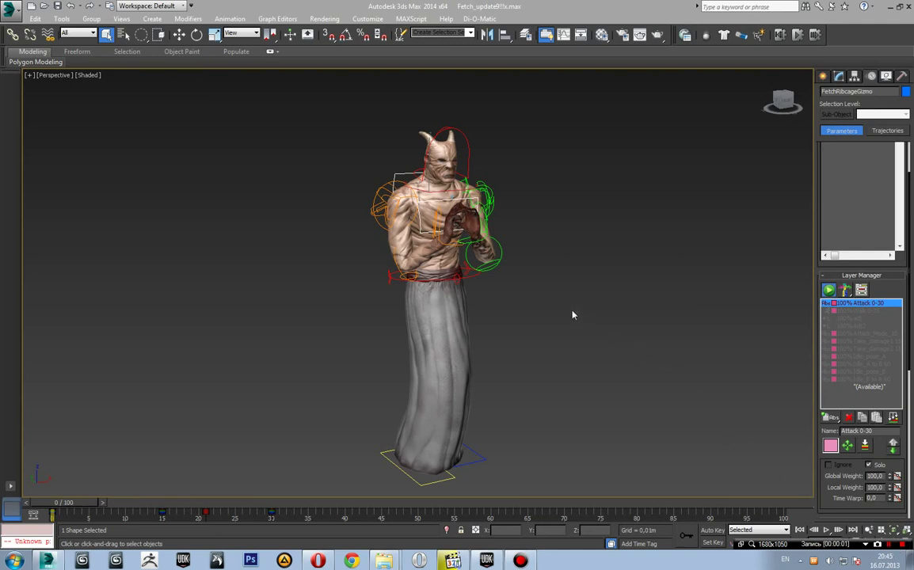
Step: Examine the rigged horned character from above and from several side angles in the viewport
middle_drag(503, 226, 479, 234)
scroll(479, 234, down, 2)
key(t)
scroll(449, 236, up, 2)
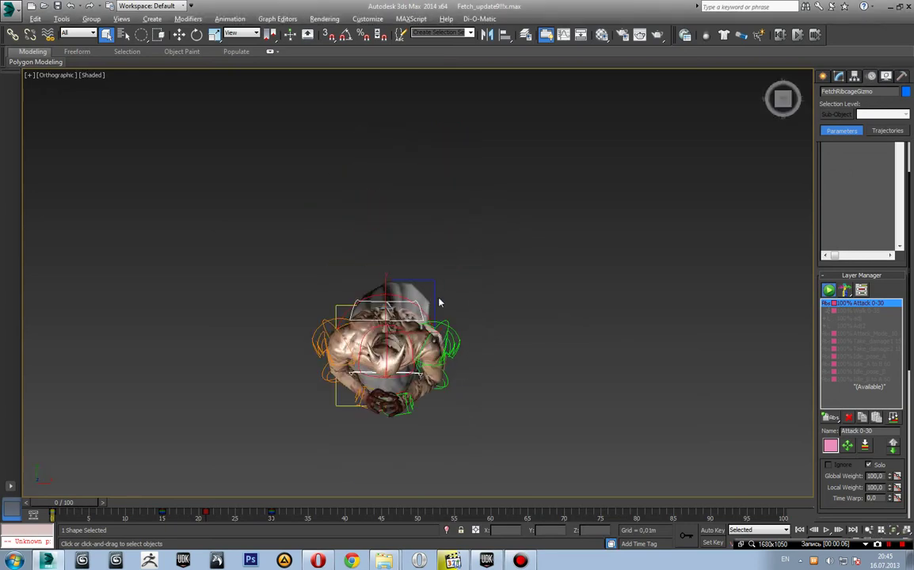
alt+middle_drag(439, 301, 482, 115)
scroll(483, 115, up, 2)
alt+middle_drag(449, 202, 518, 261)
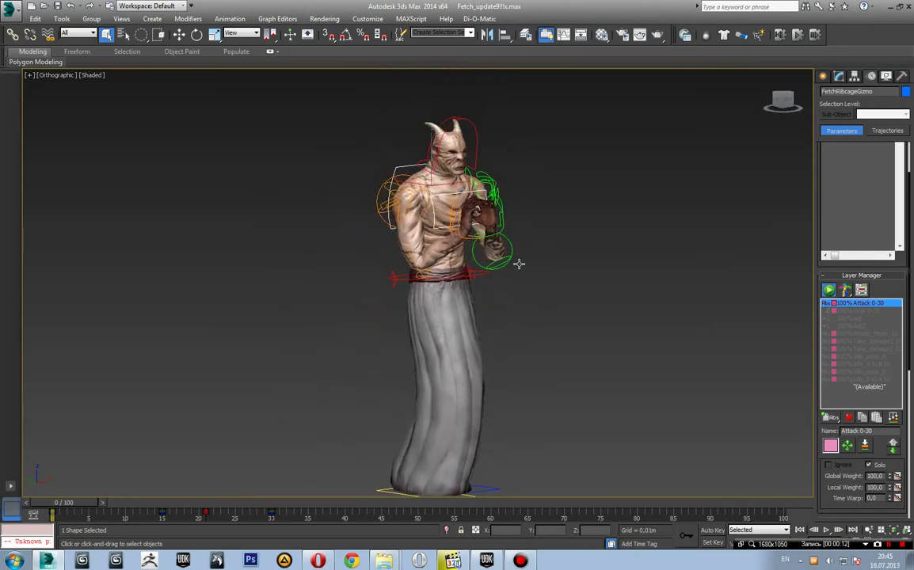
Step: Switch to Unreal Development Kit and open the SK_Fetch skeletal mesh from MyPackage in a widened Content Browser
click(481, 561)
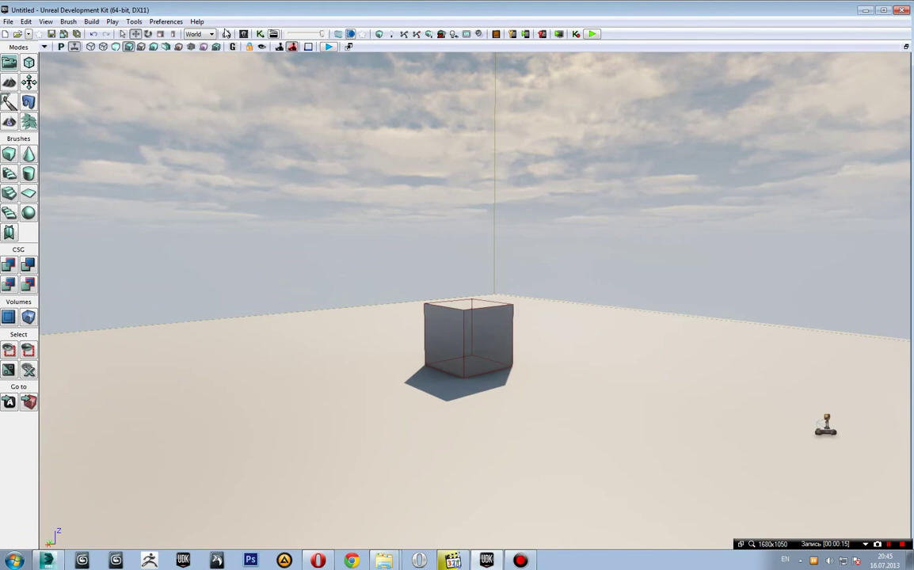
click(226, 33)
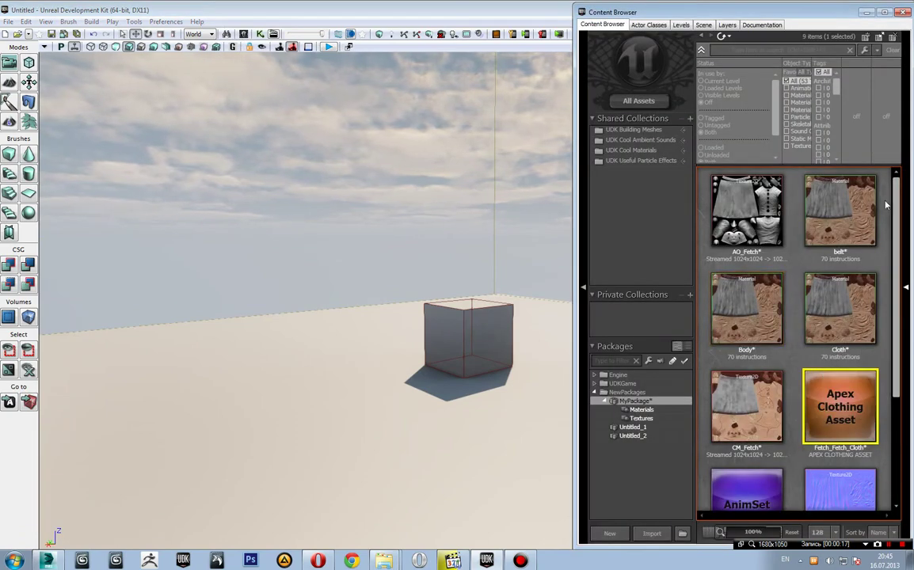
drag(751, 14, 668, 12)
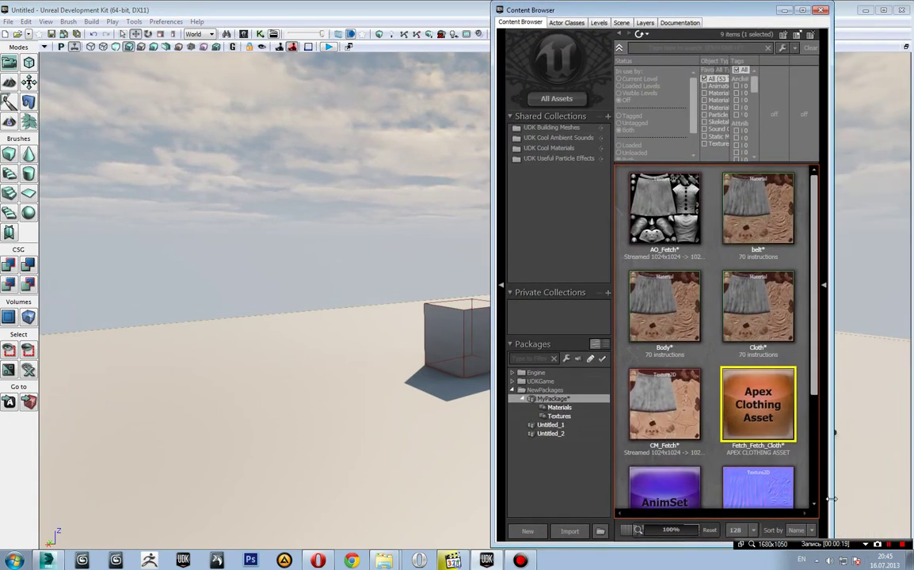
drag(831, 499, 896, 499)
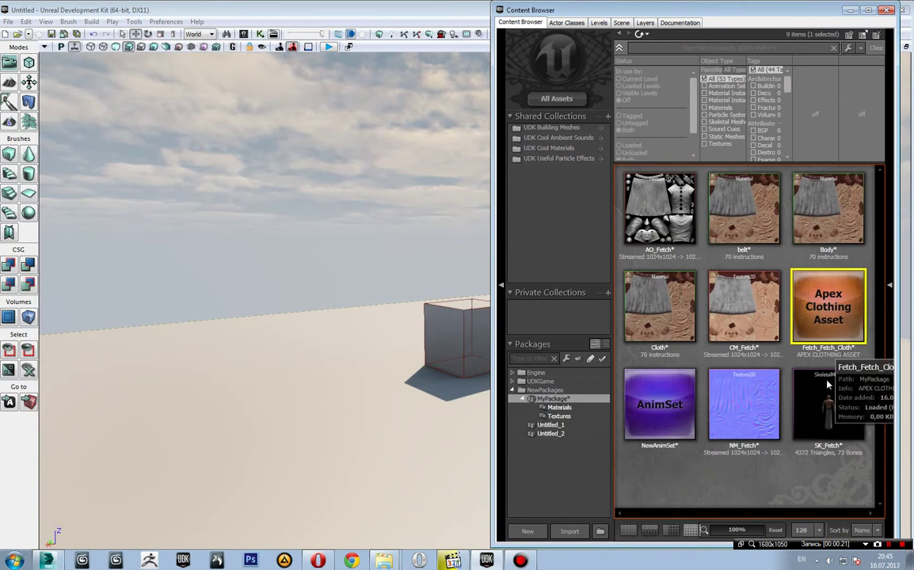
double_click(830, 406)
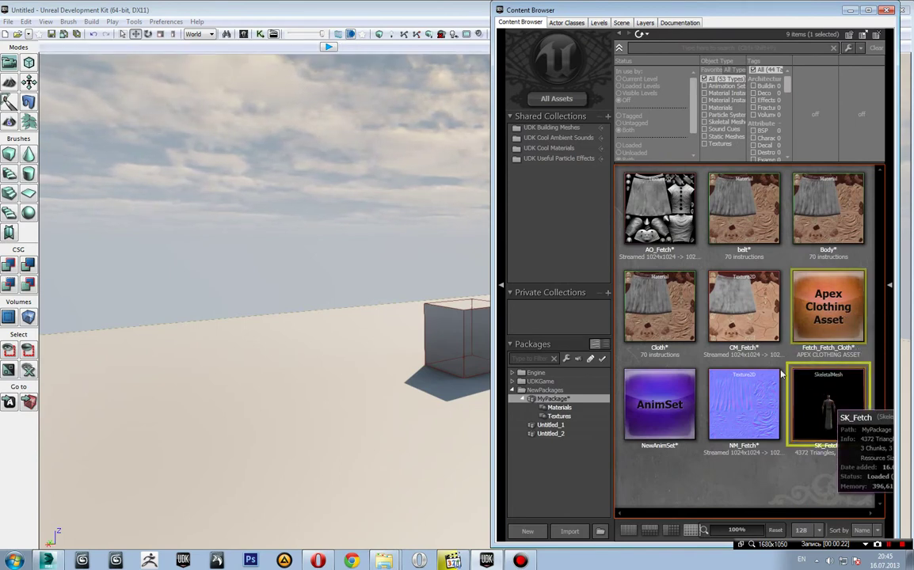
Step: Examine the whole SK_Fetch mesh from several angles in the AnimSet Editor preview
drag(432, 127, 416, 177)
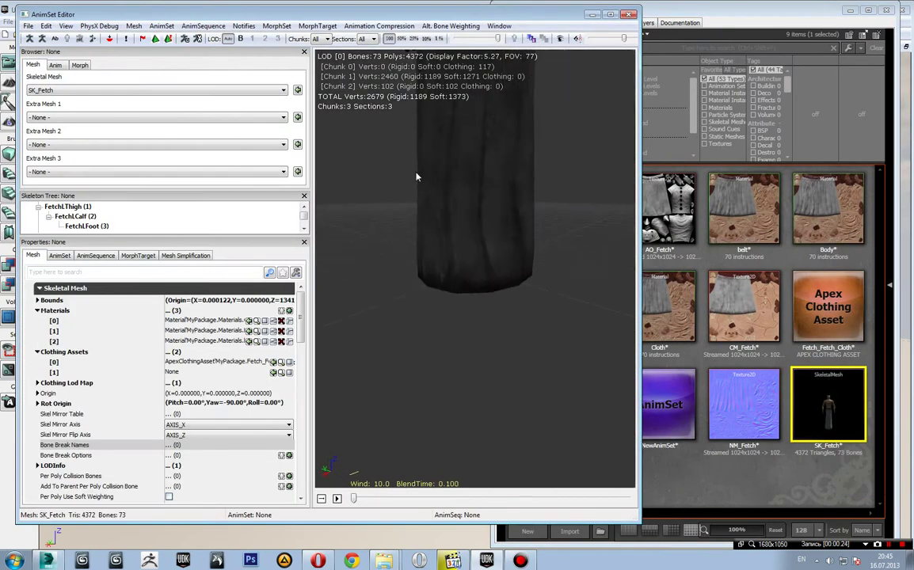
right_drag(416, 178, 465, 179)
drag(465, 179, 403, 135)
middle_drag(402, 135, 400, 108)
drag(412, 157, 451, 230)
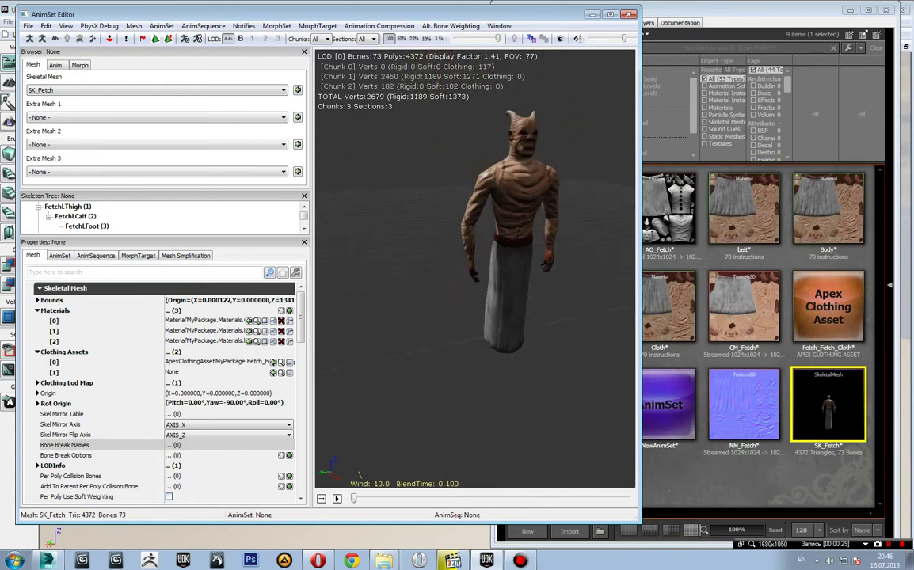
middle_drag(452, 230, 570, 278)
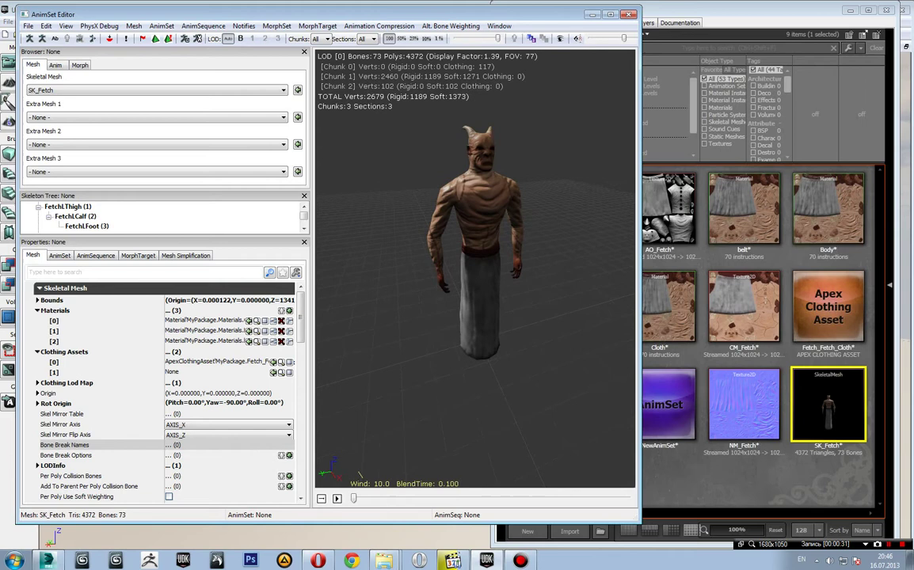
right_drag(570, 279, 570, 245)
drag(570, 246, 554, 264)
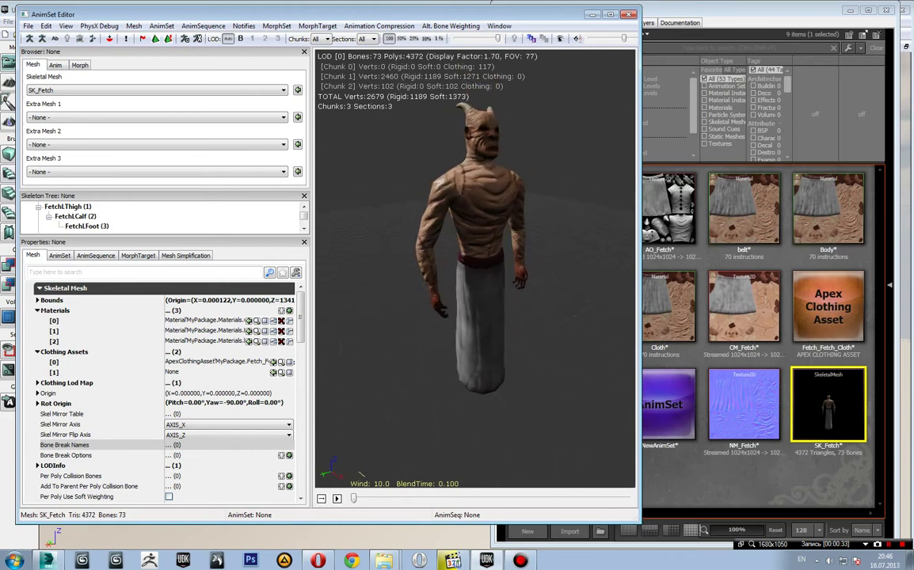
Step: Open NewAnimSet from MyPackage and frame the full character in its preview
click(56, 65)
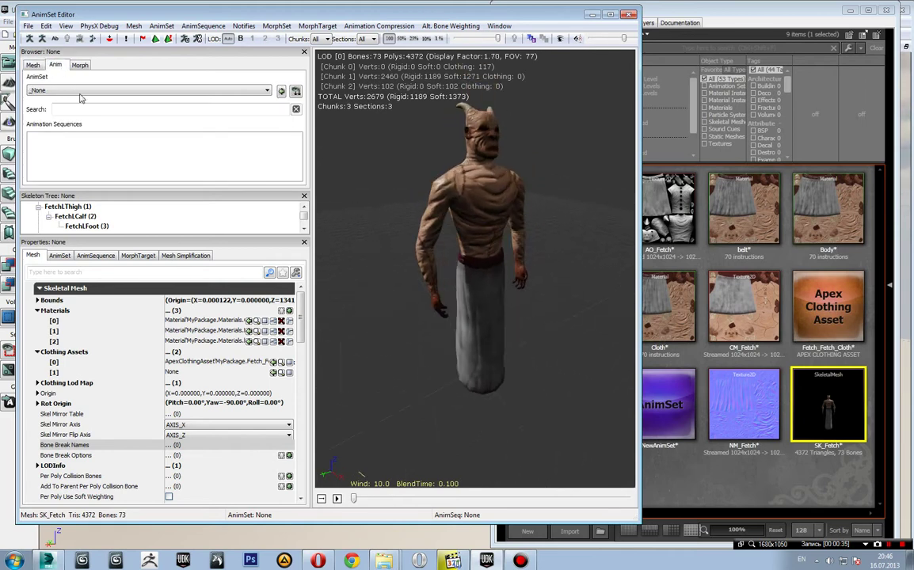
click(60, 256)
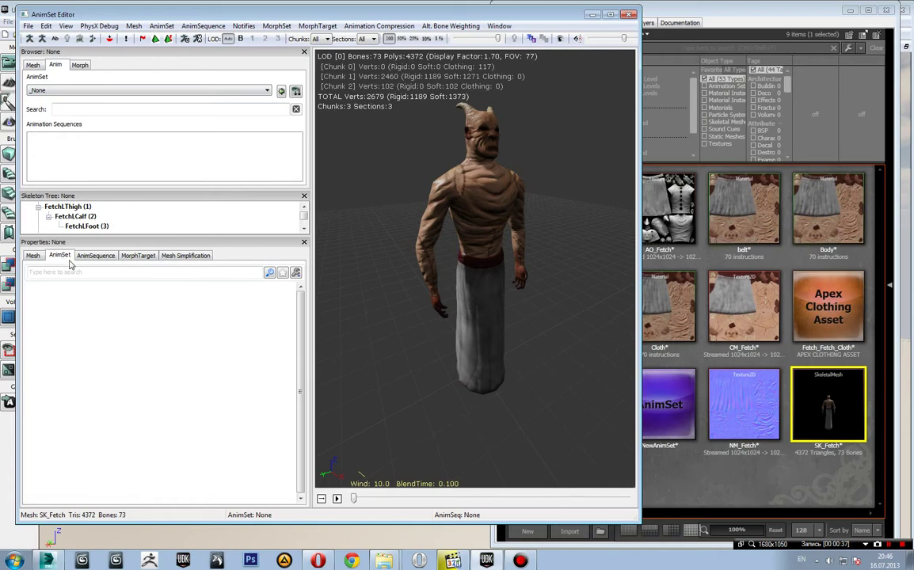
double_click(658, 404)
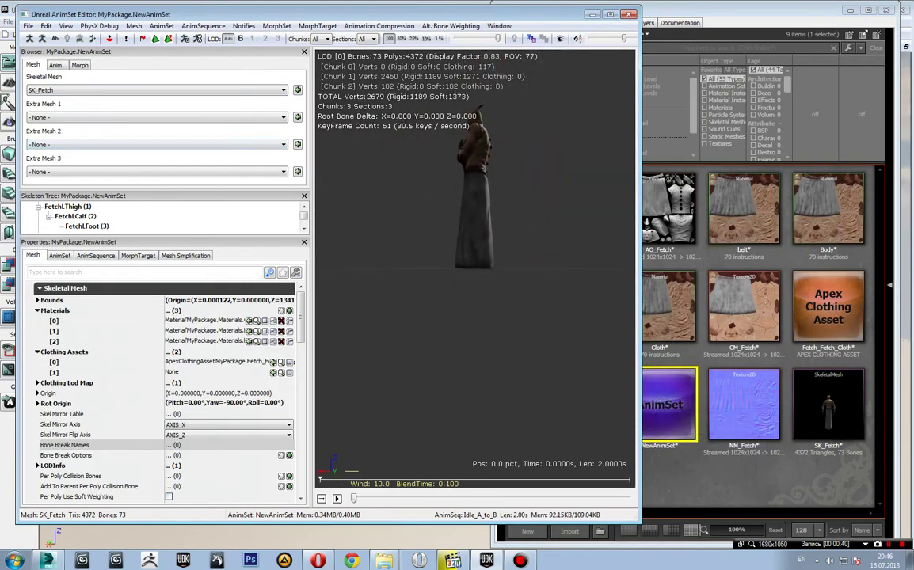
drag(418, 157, 357, 147)
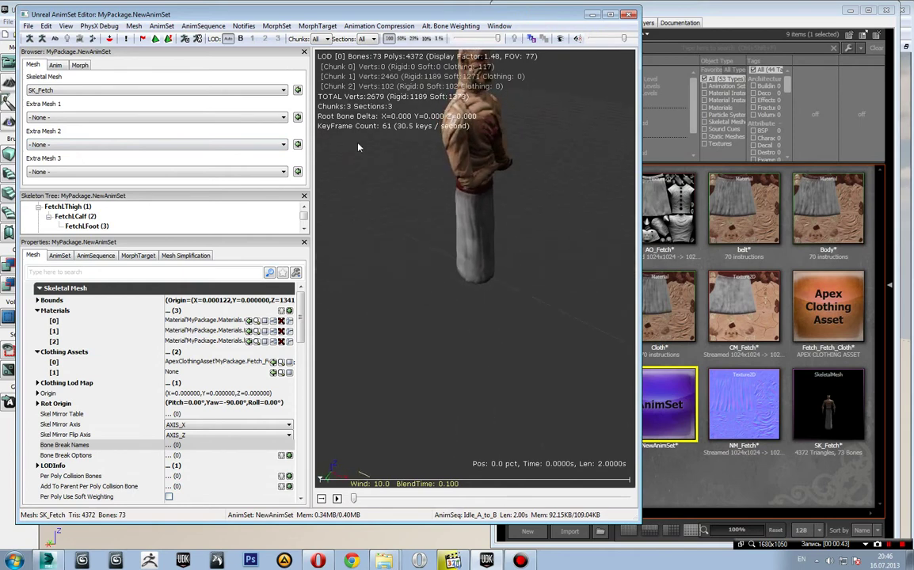
drag(408, 133, 448, 136)
drag(325, 135, 2, 34)
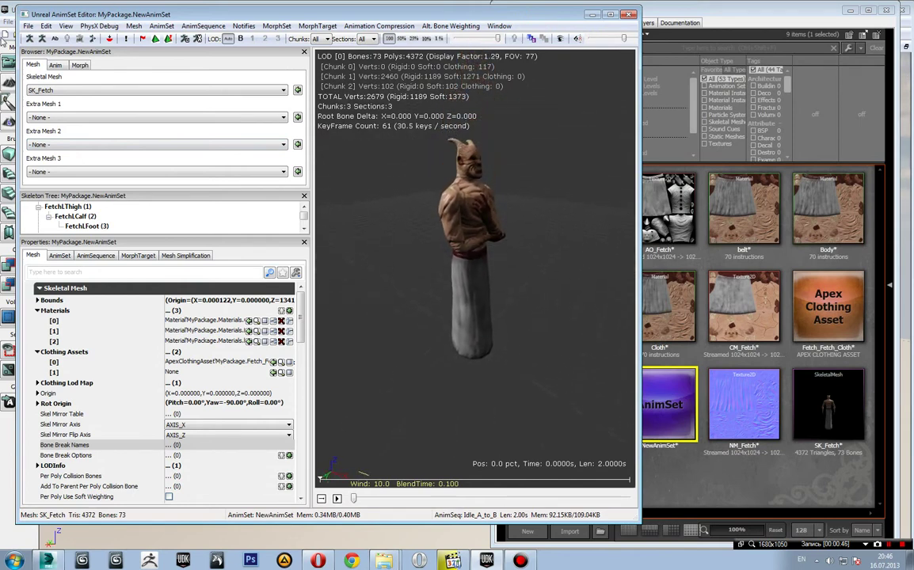
Step: Play the SK_Fetch_Walk sequence on loop and inspect the skirt's movement from the side
click(56, 66)
scroll(66, 171, down, 2)
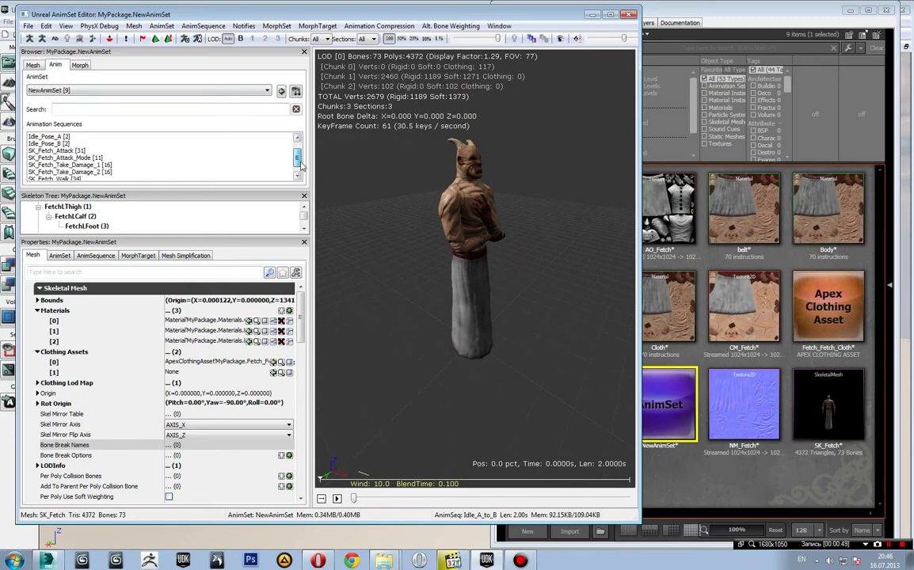
click(56, 172)
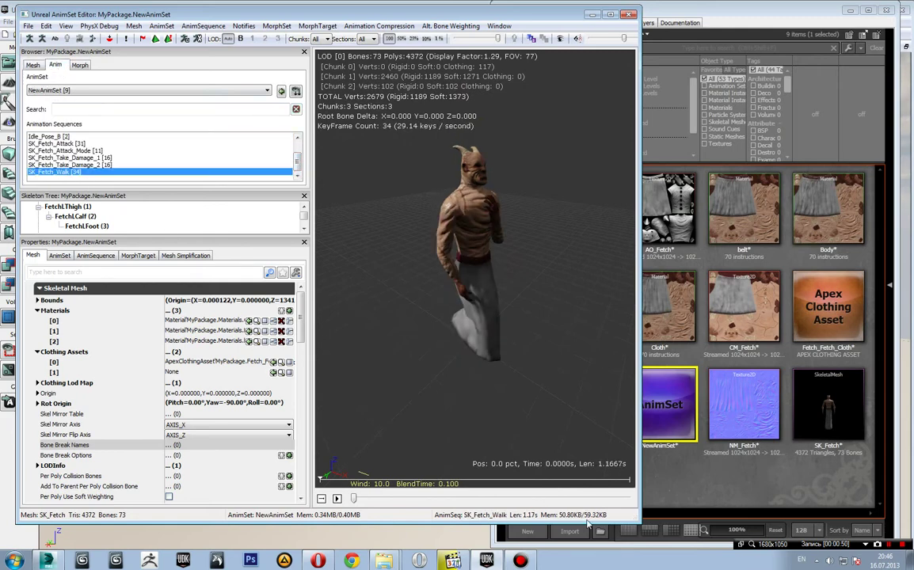
click(337, 499)
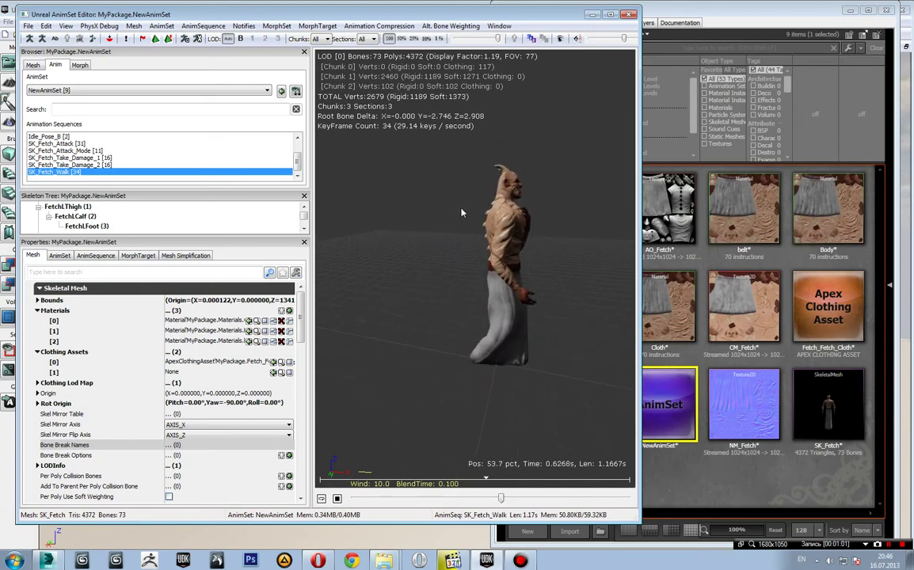
mouse_move(464, 262)
mouse_down()
mouse_move(554, 261)
mouse_move(465, 262)
mouse_up()
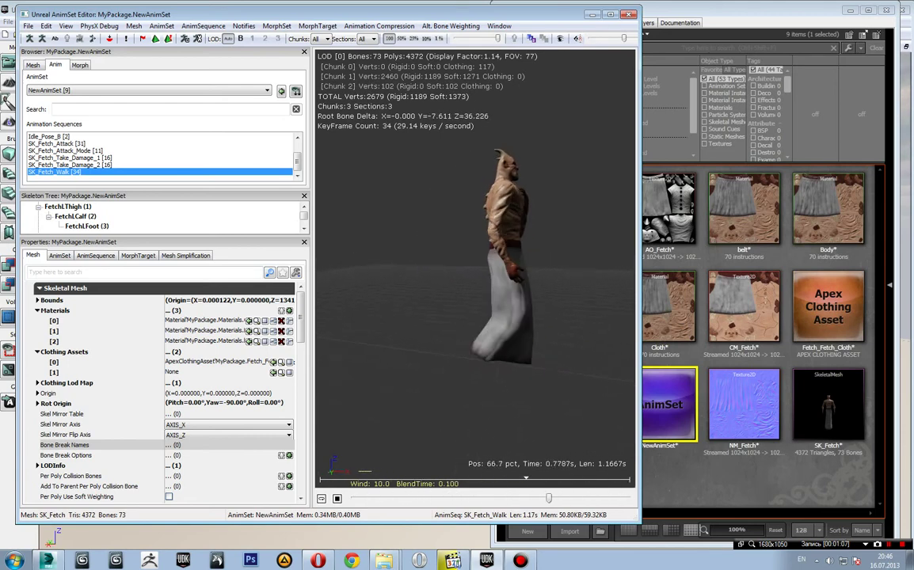
drag(474, 266, 443, 293)
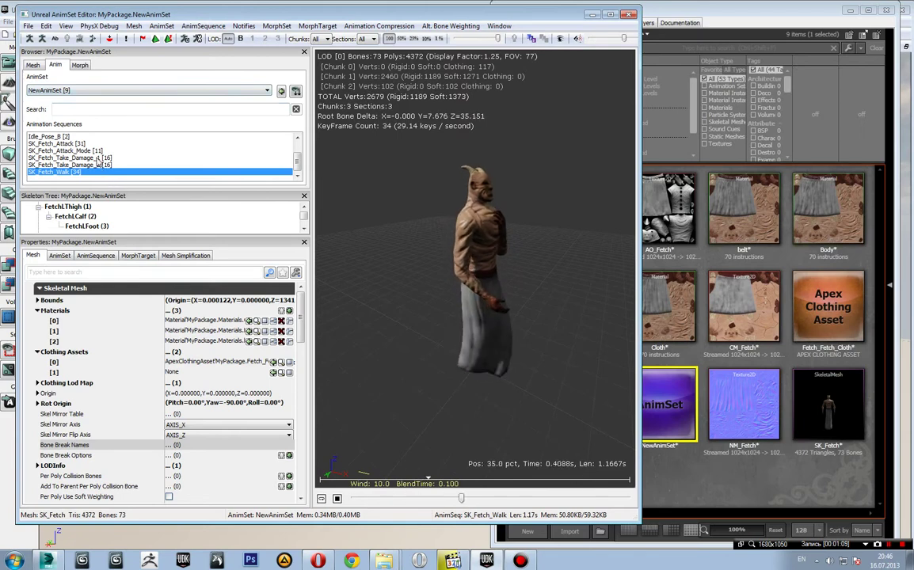
Step: Preview the two Take_Damage sequences, SK_Fetch_Attack_Mode and SK_Fetch_Attack, then return to SK_Fetch_Walk
click(96, 158)
click(95, 165)
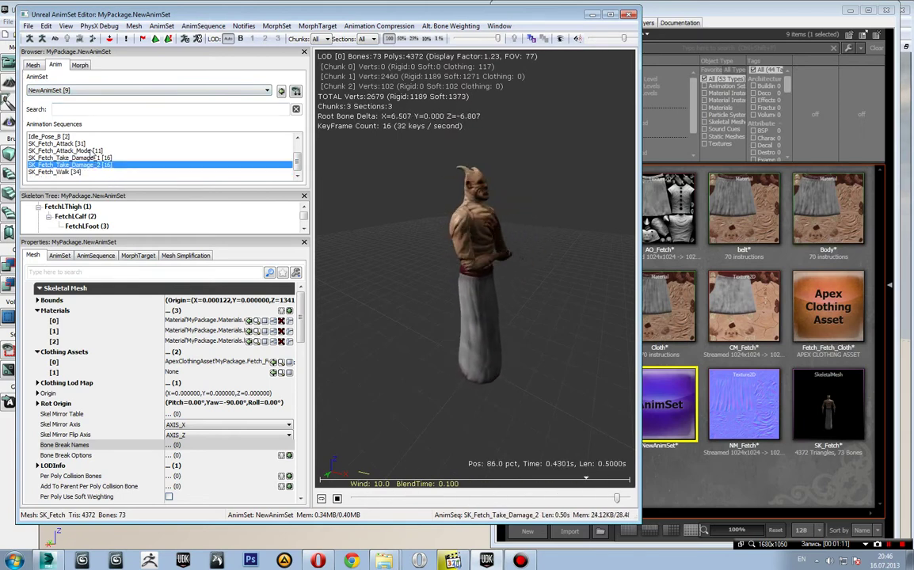
click(89, 151)
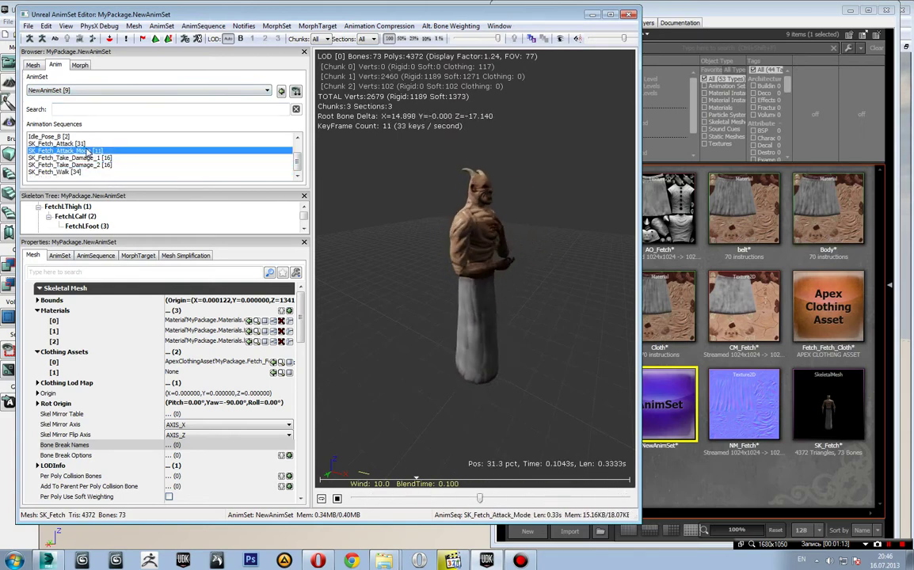
click(72, 144)
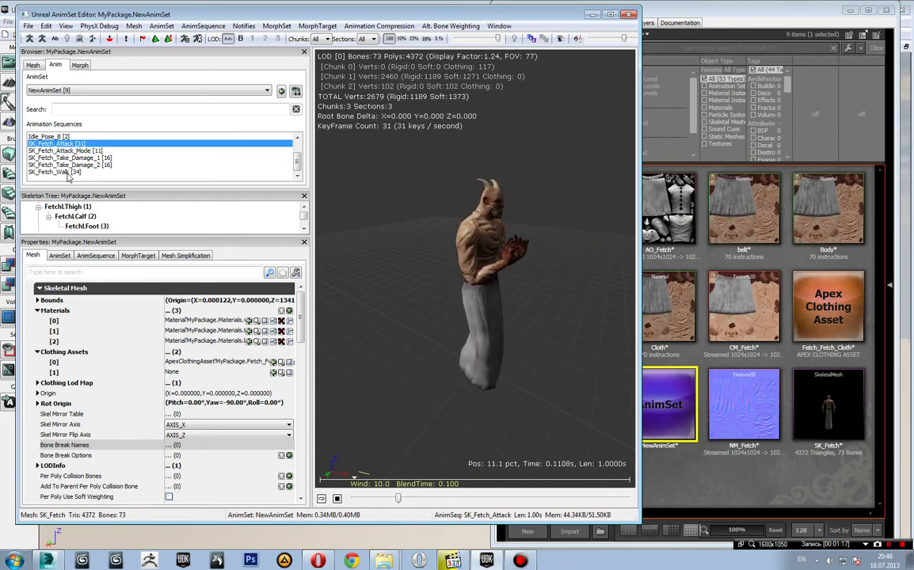
click(66, 173)
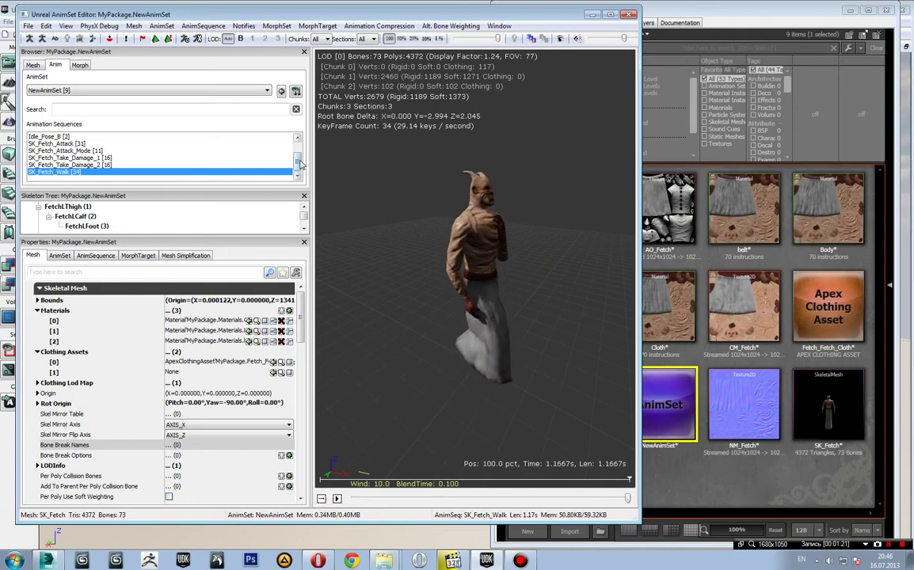
Step: Preview Idle_Pose_A and Idle_Pose_B, viewing the character from the front and close up
drag(300, 162, 298, 155)
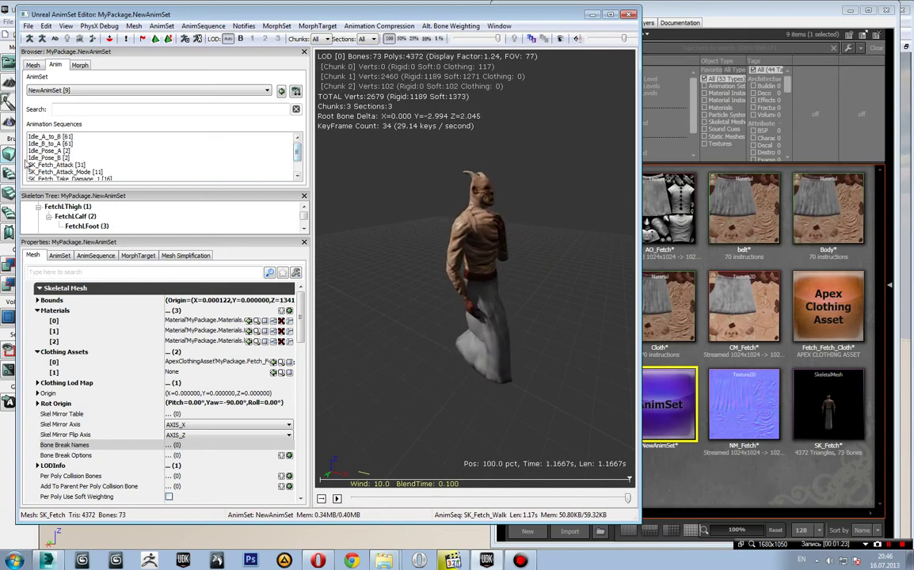
click(51, 150)
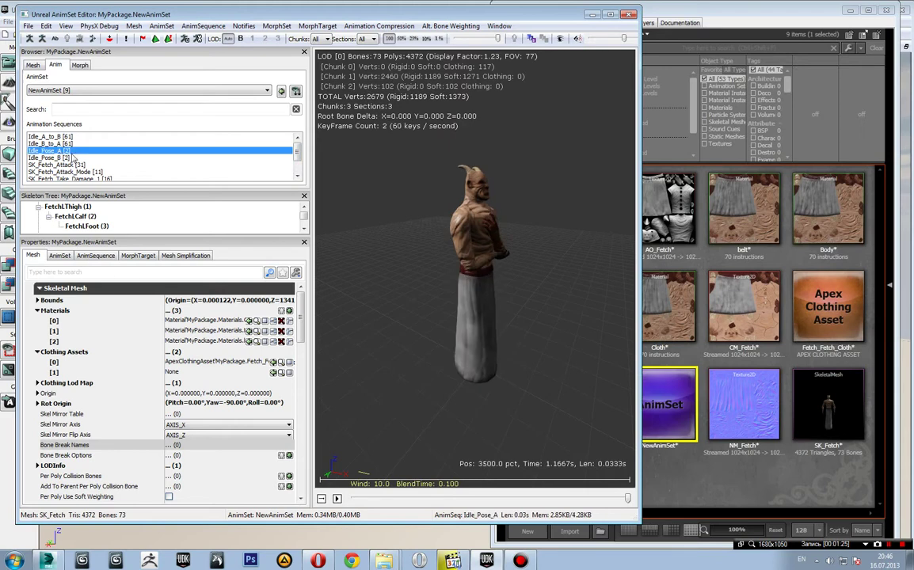
right_drag(467, 349, 467, 327)
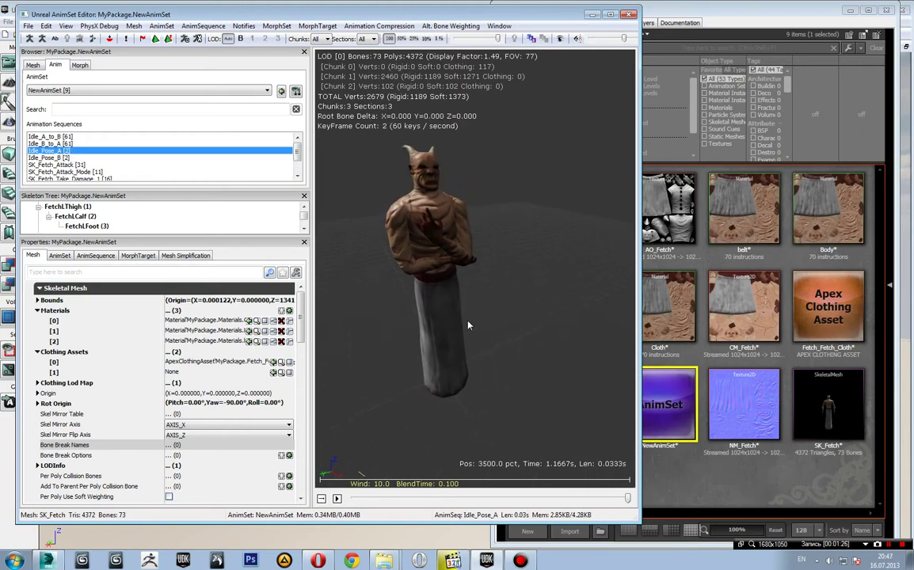
middle_drag(468, 327, 486, 317)
drag(486, 318, 457, 325)
right_drag(486, 317, 464, 279)
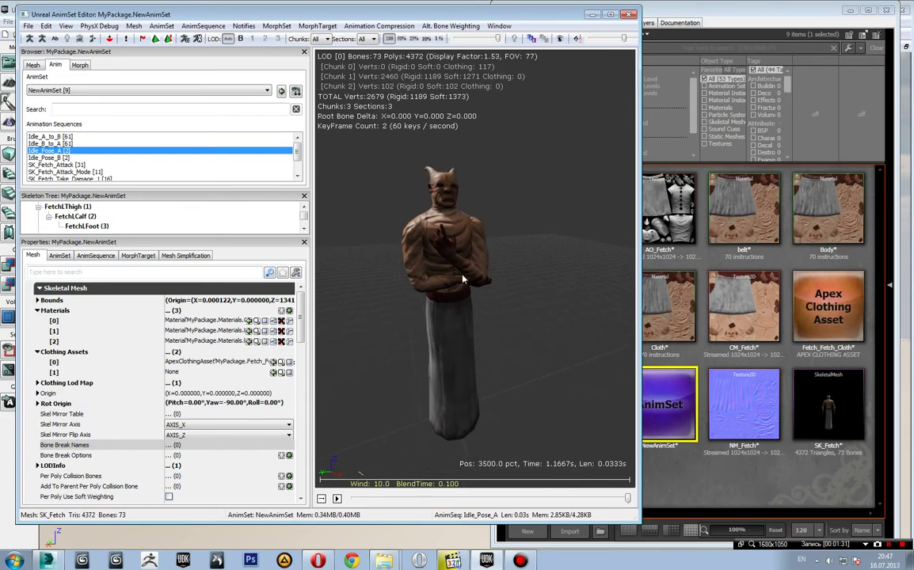
click(44, 158)
mouse_move(435, 306)
mouse_down()
mouse_move(507, 306)
mouse_move(435, 306)
mouse_up()
Step: Play the Idle_A_to_B and Idle_B_to_A transitions, then close the NewAnimSet editor
click(65, 136)
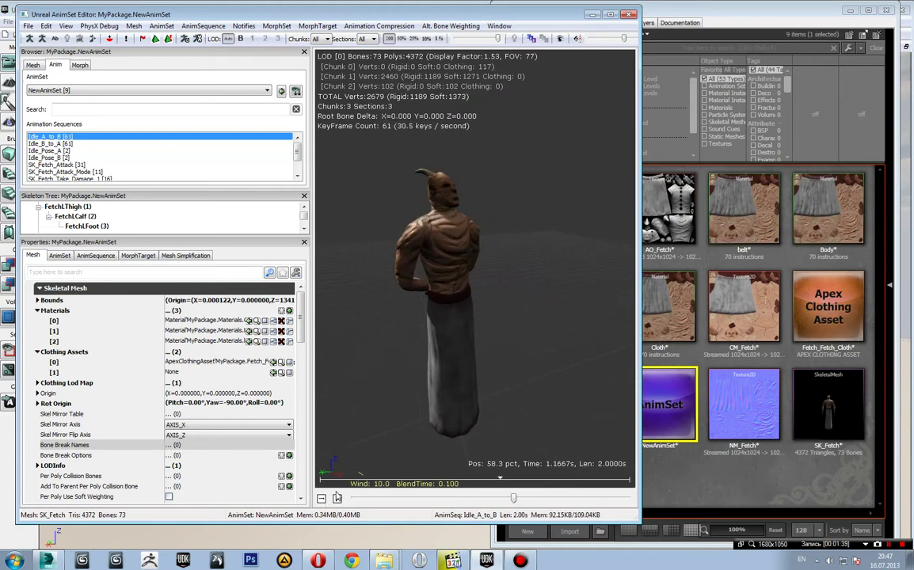
click(336, 499)
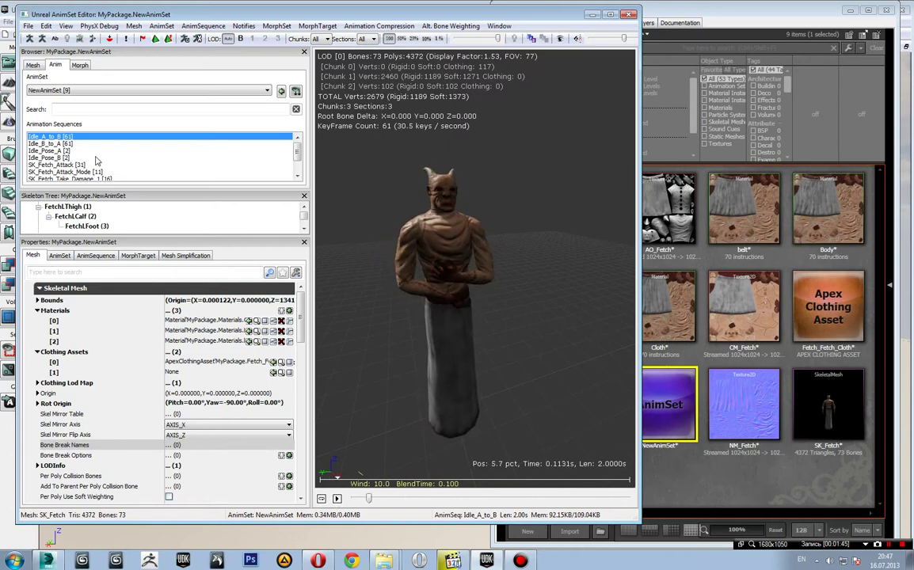
click(69, 144)
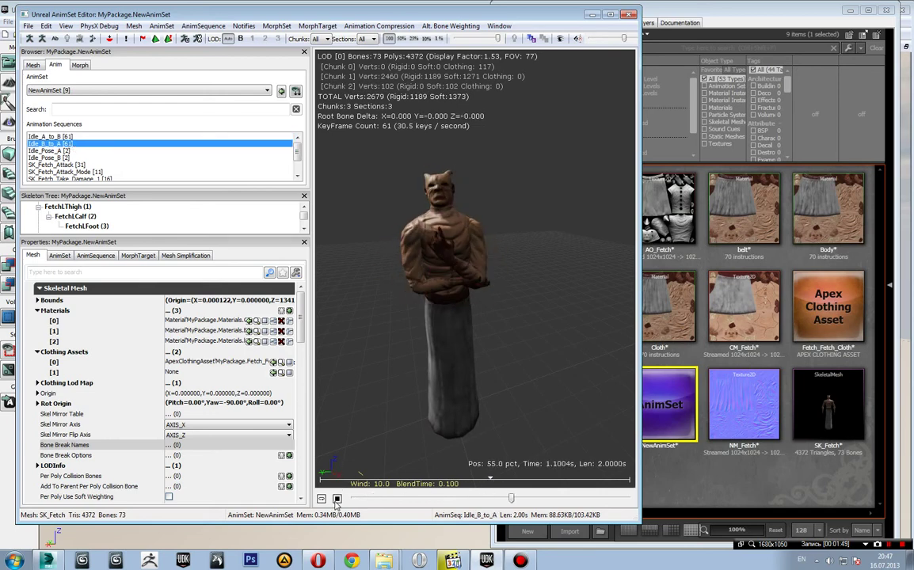
click(337, 500)
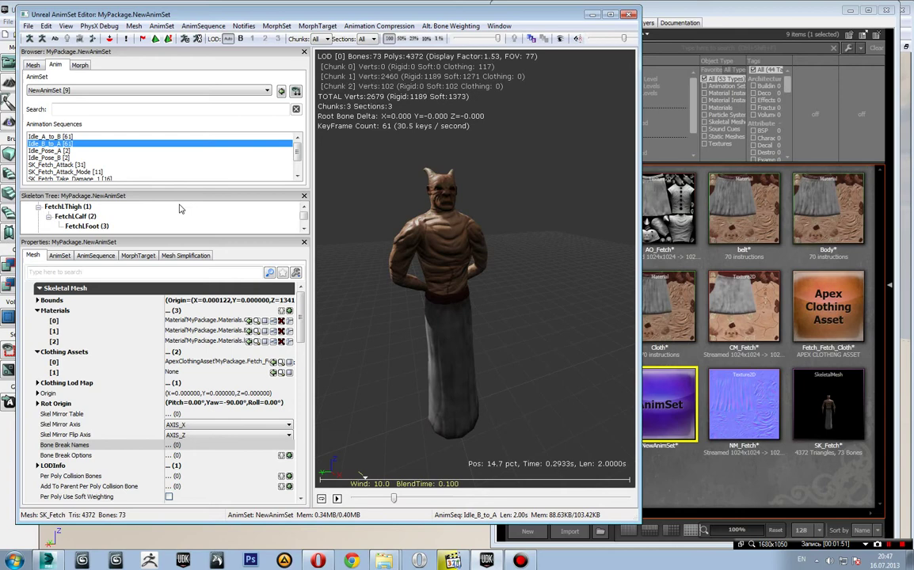
drag(525, 231, 525, 231)
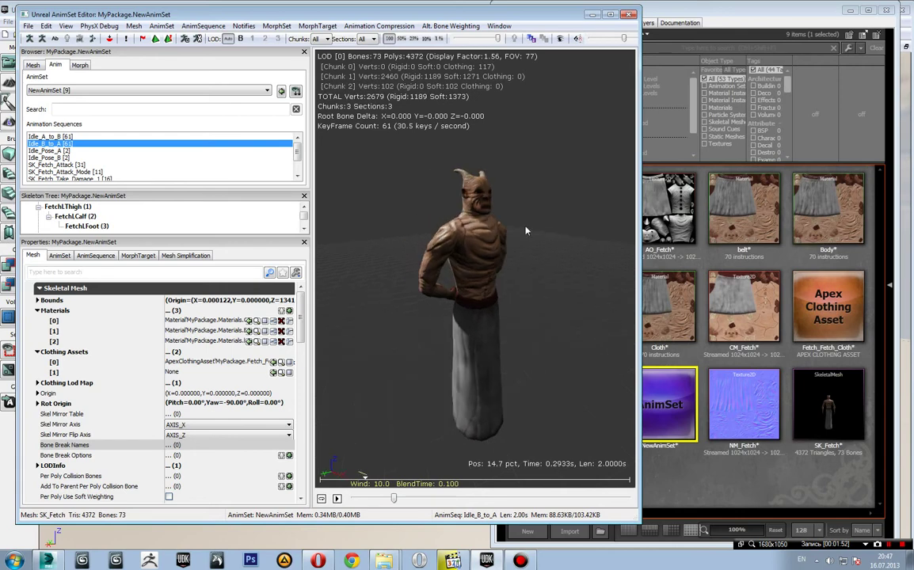
click(632, 14)
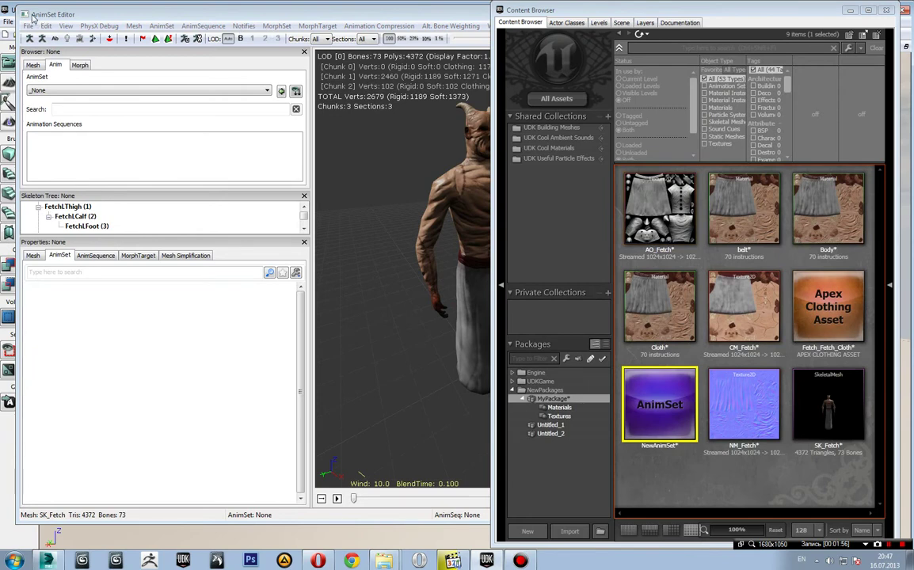
Step: Leave the AnimSet Editor, place the SK_Fetch skeletal mesh in the level and scale it to 0.1 on X, Y and Z
double_click(25, 15)
drag(842, 413, 361, 400)
right_click(160, 35)
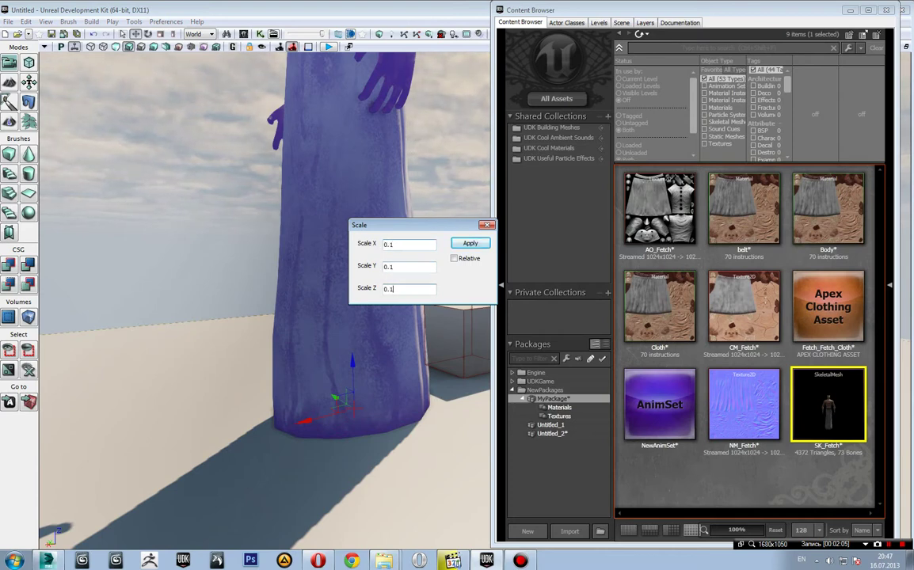
key(Return)
click(487, 225)
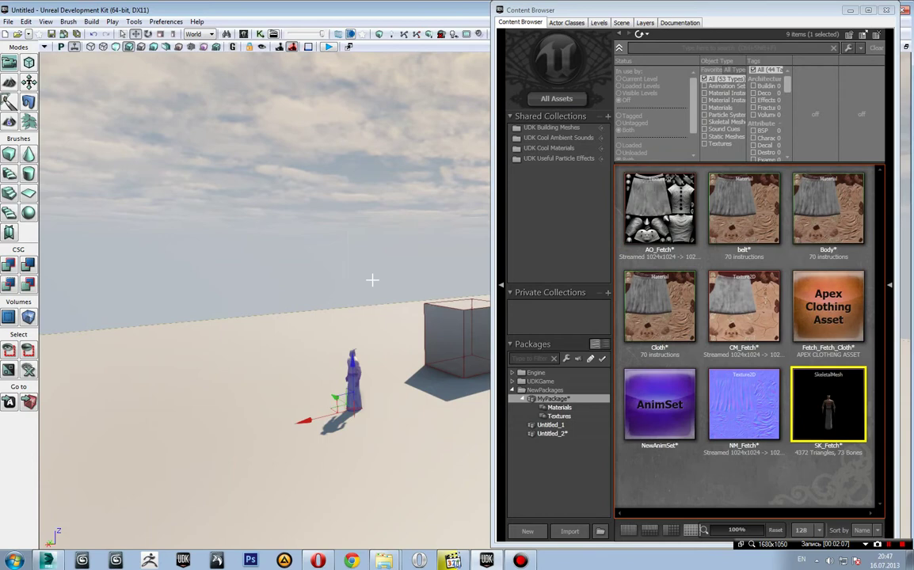
Step: Add NewAnimSet as an entry in the Anim Sets property of the placed SK_Fetch actor
drag(372, 280, 349, 212)
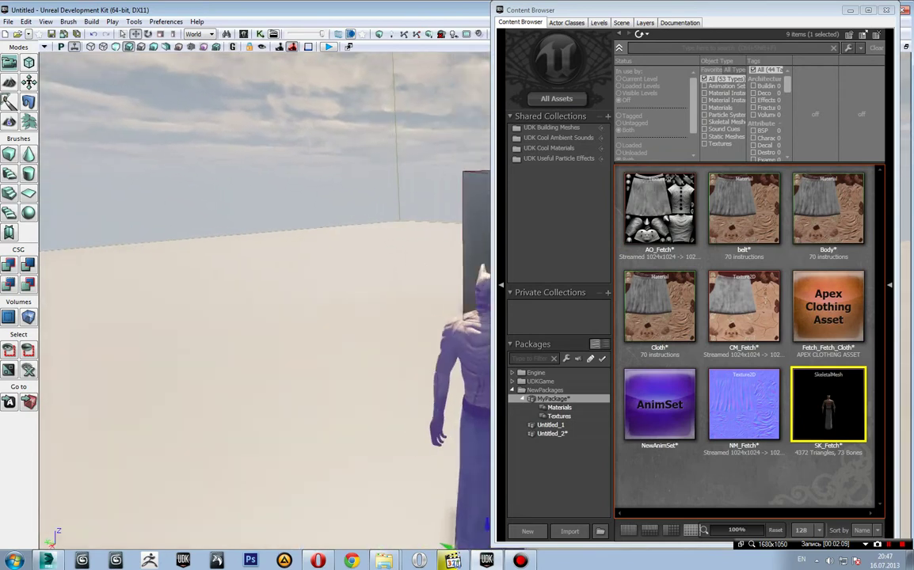
middle_drag(349, 212, 261, 382)
click(886, 11)
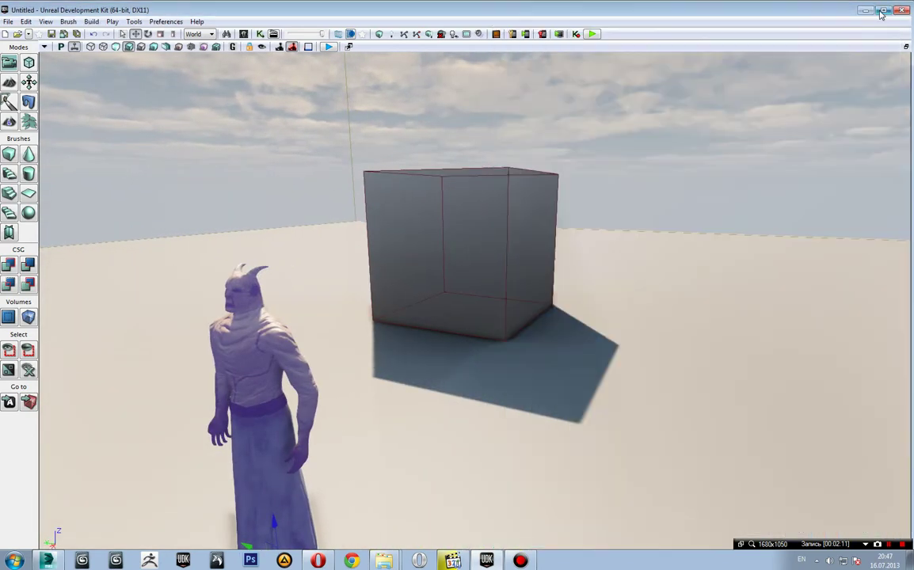
right_drag(480, 202, 404, 257)
key(F4)
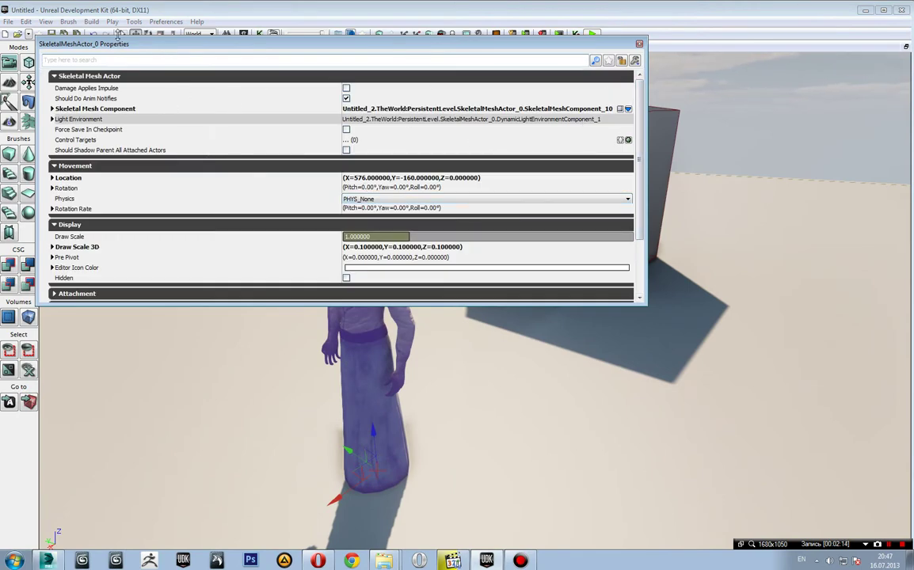
text(animset)
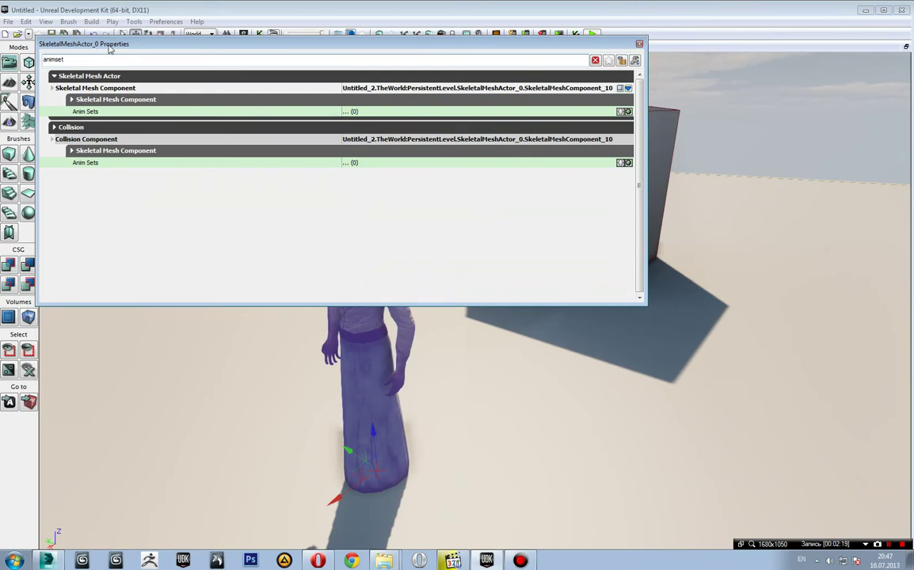
click(244, 34)
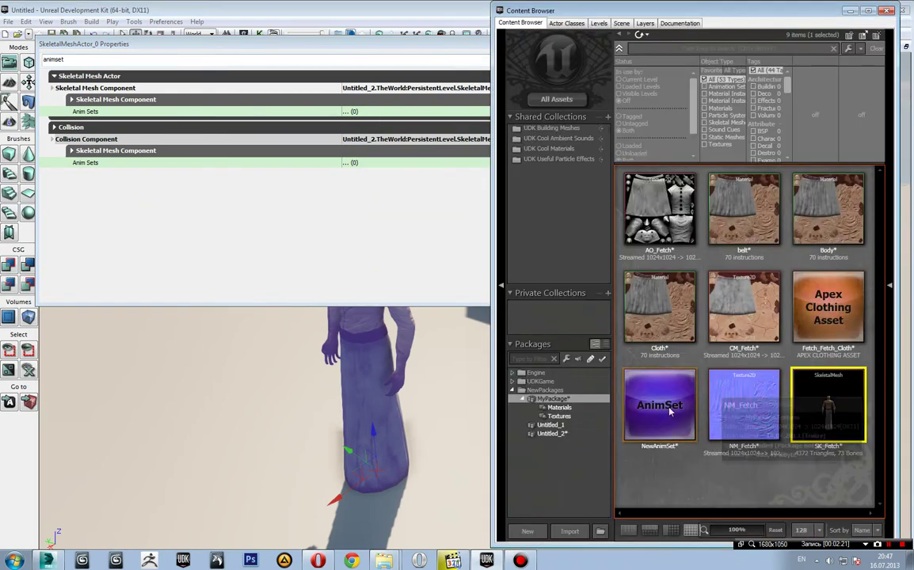
drag(304, 41, 269, 56)
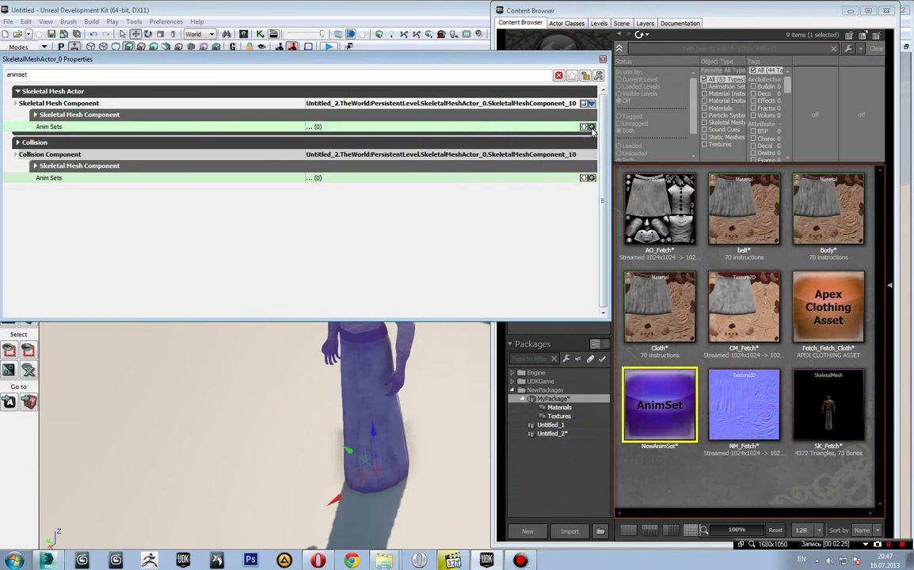
click(591, 128)
click(553, 138)
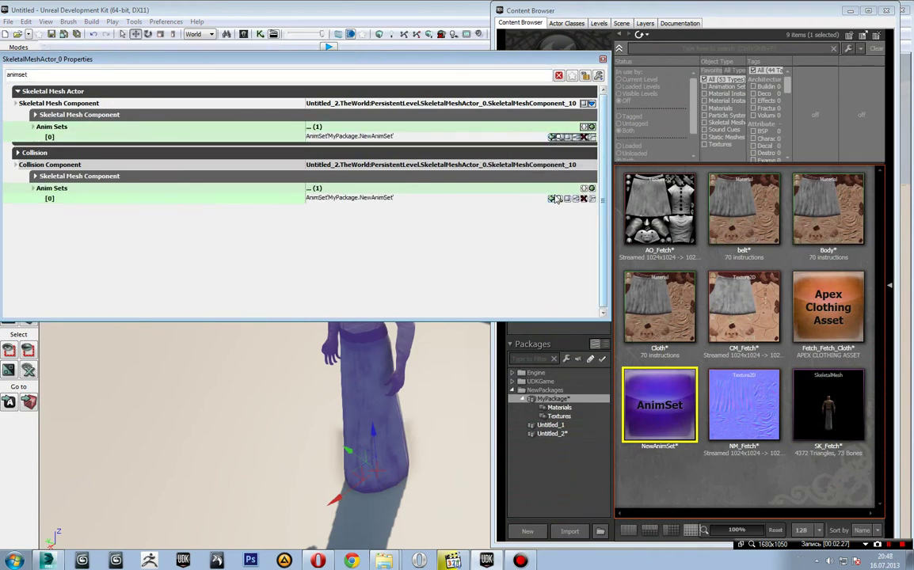
Step: Filter the actor's properties by "anim" and open the Anim Seq Name value under Animations for editing
key(BackSpace)
key(BackSpace)
key(BackSpace)
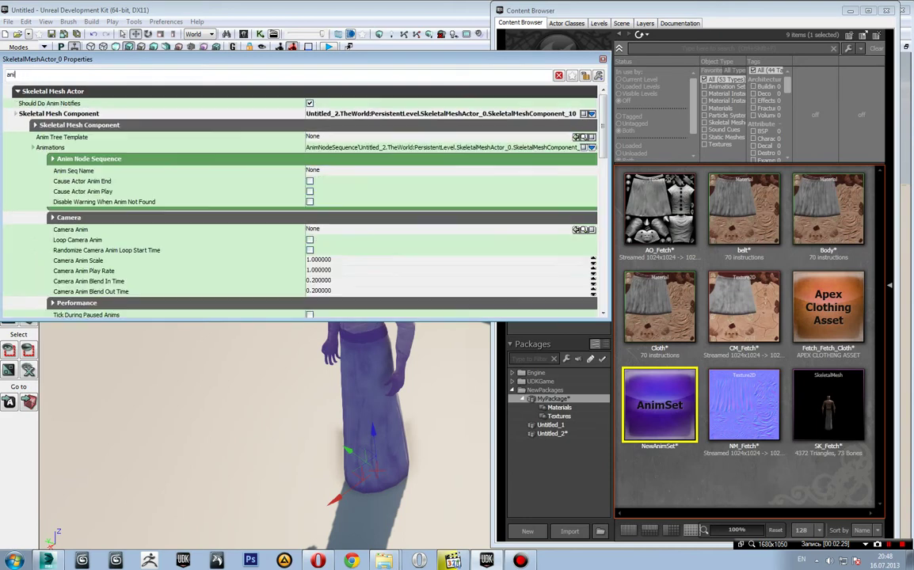
text(mation)
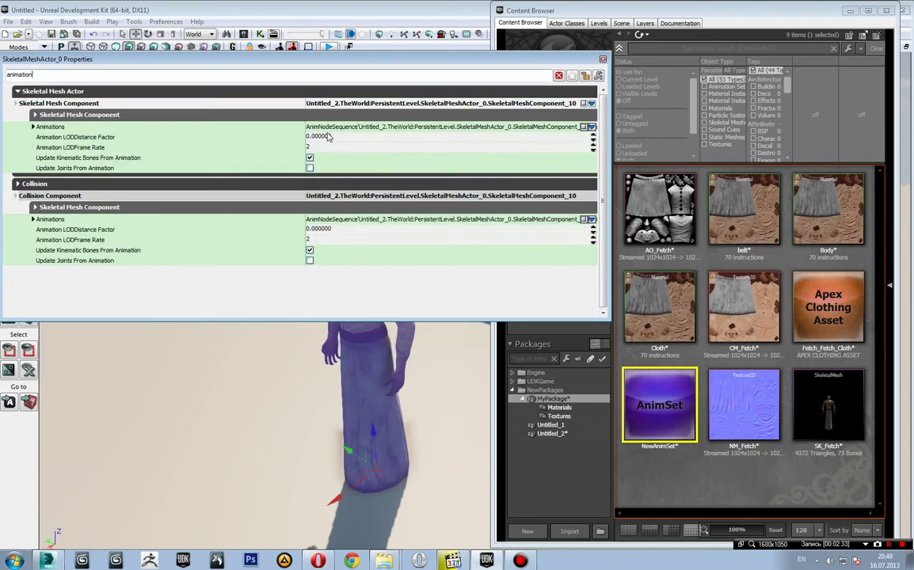
click(33, 127)
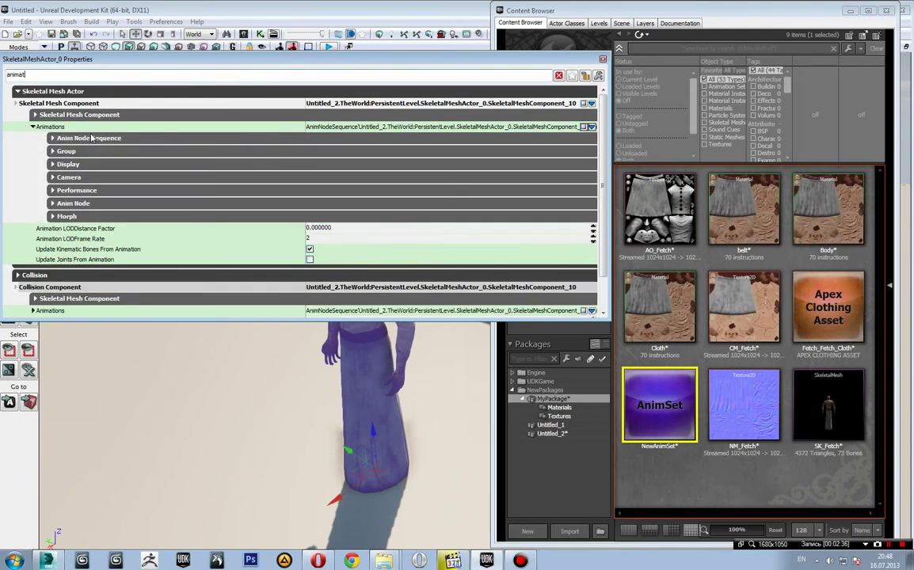
key(BackSpace)
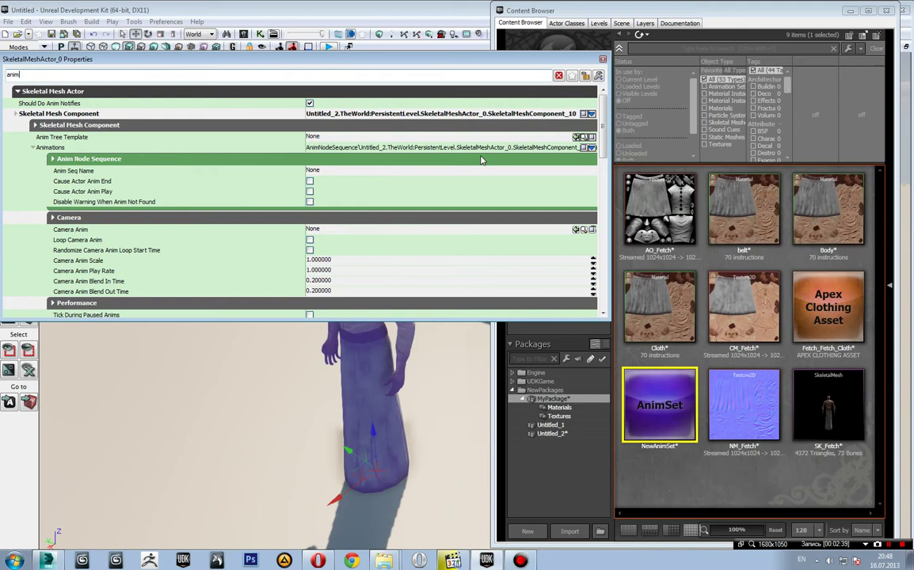
click(317, 171)
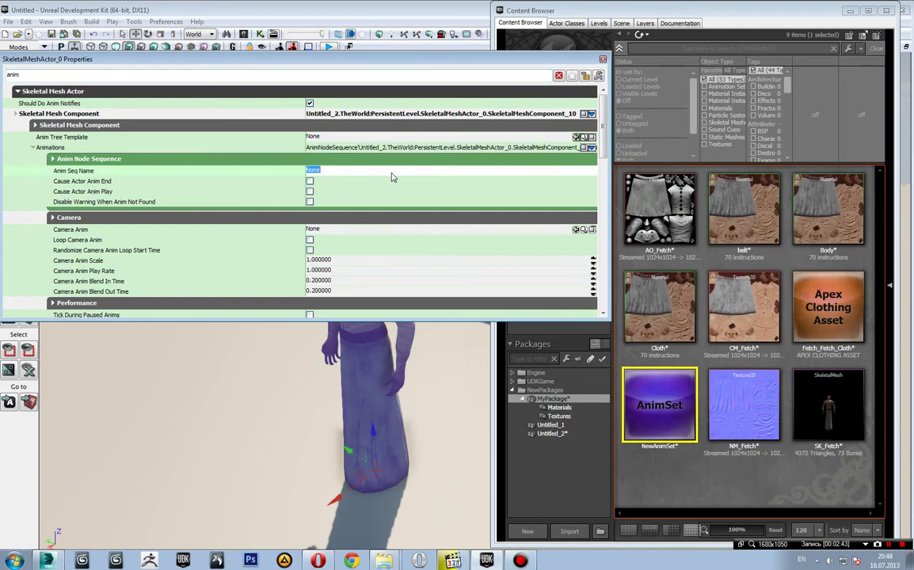
Step: Look up the SK_Fetch_Walk sequence in NewAnimSet, then close the AnimSet Editor
click(659, 410)
double_click(659, 409)
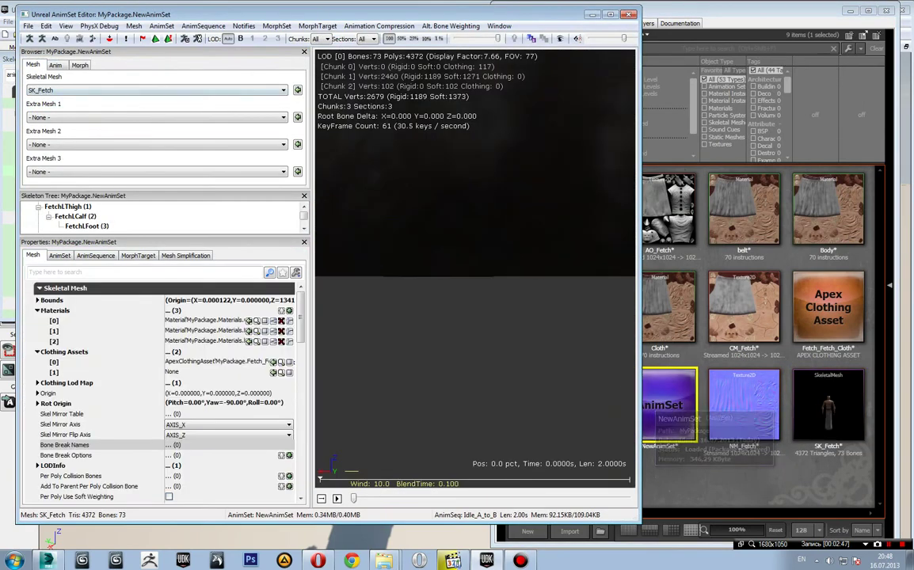
click(56, 65)
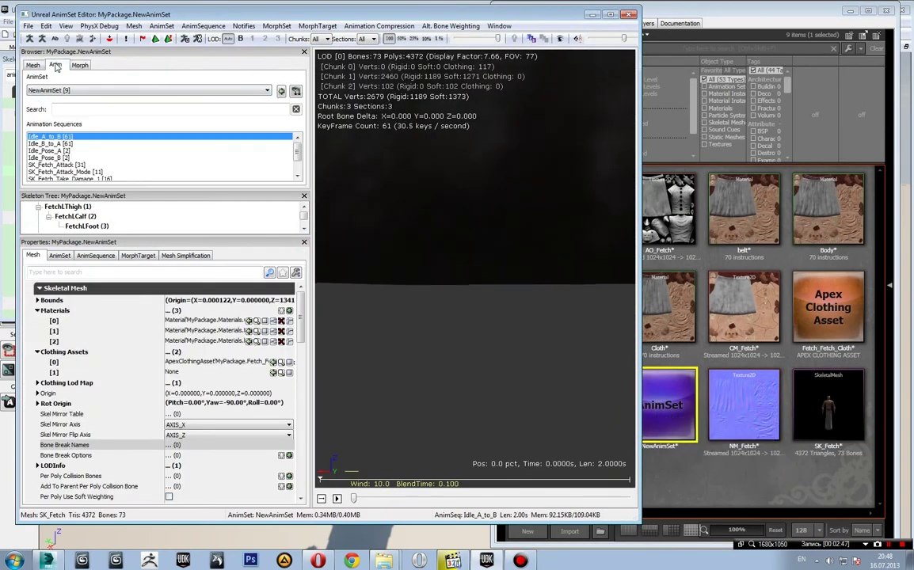
scroll(294, 145, down, 1)
click(56, 172)
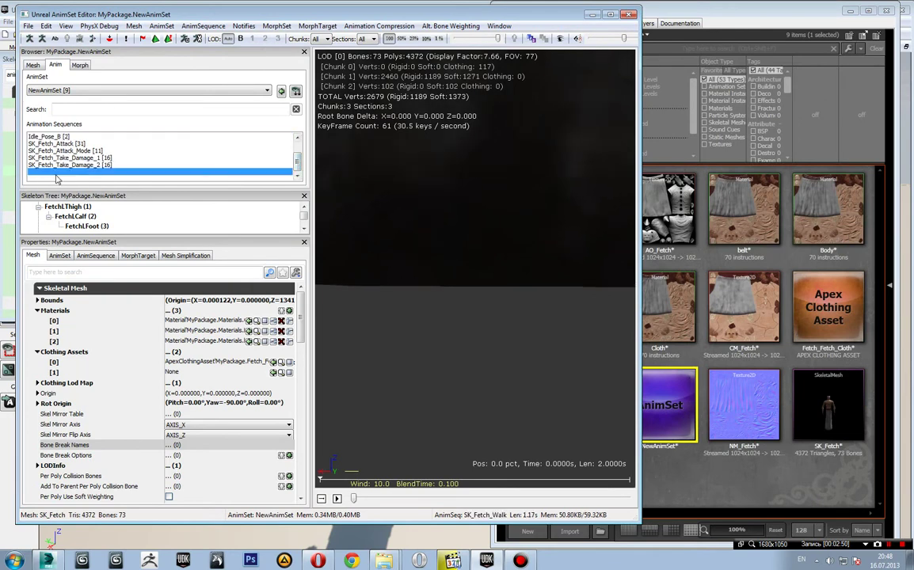
click(626, 15)
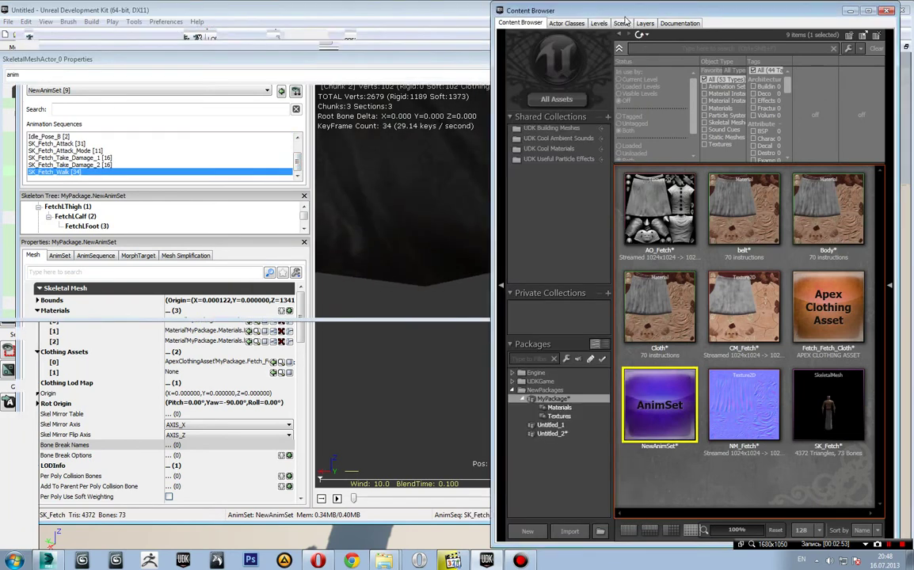
Step: Set the actor's Anim Seq Name to SK_Fetch_Walk
click(314, 172)
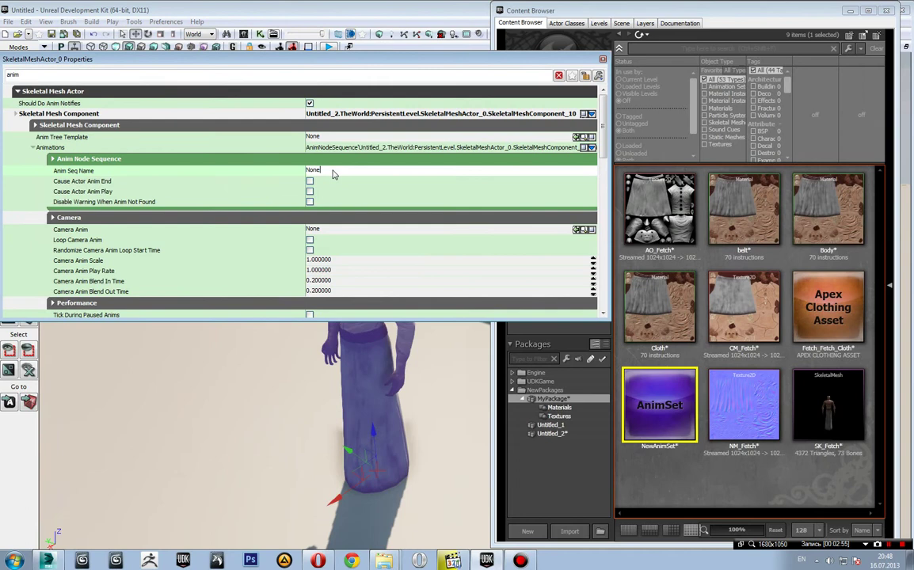
text(SK_Fetch_Walk)
key(Return)
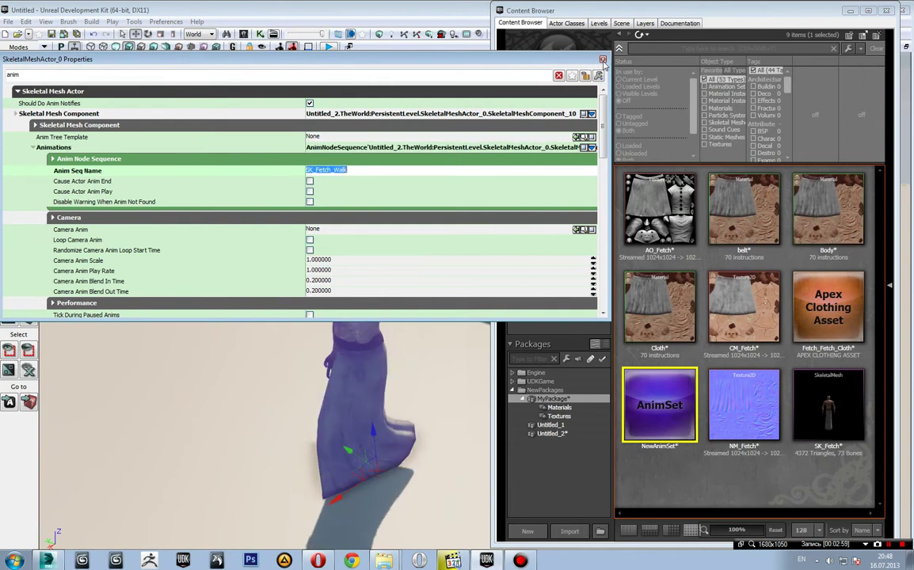
Step: Enable Looping and Playing for the actor's animation node sequence and close its properties
text(ati)
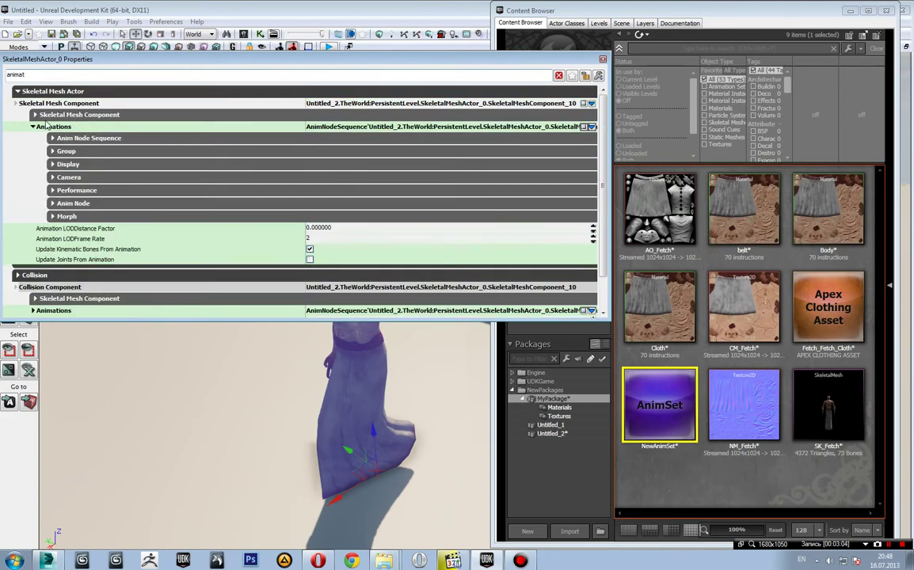
key(BackSpace)
text(loop)
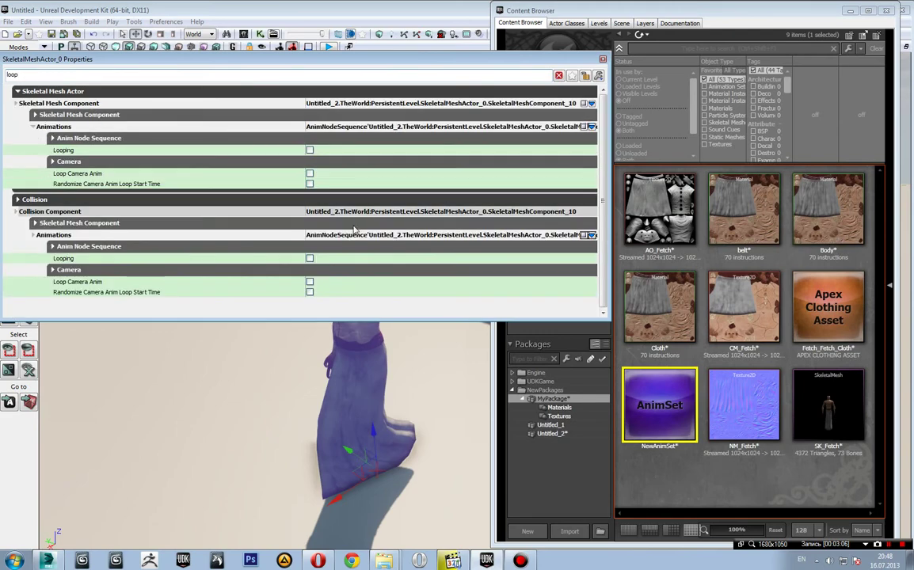
click(310, 150)
text(play)
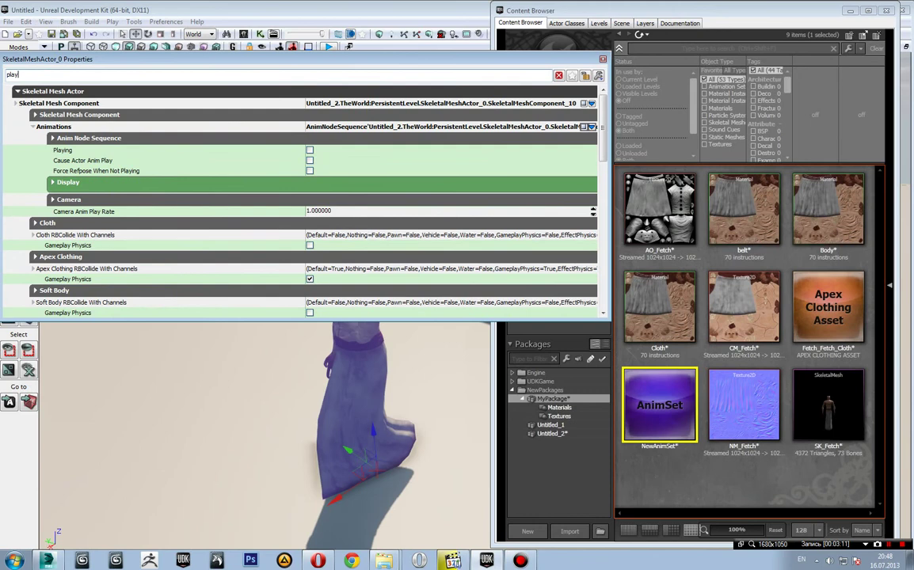
click(310, 150)
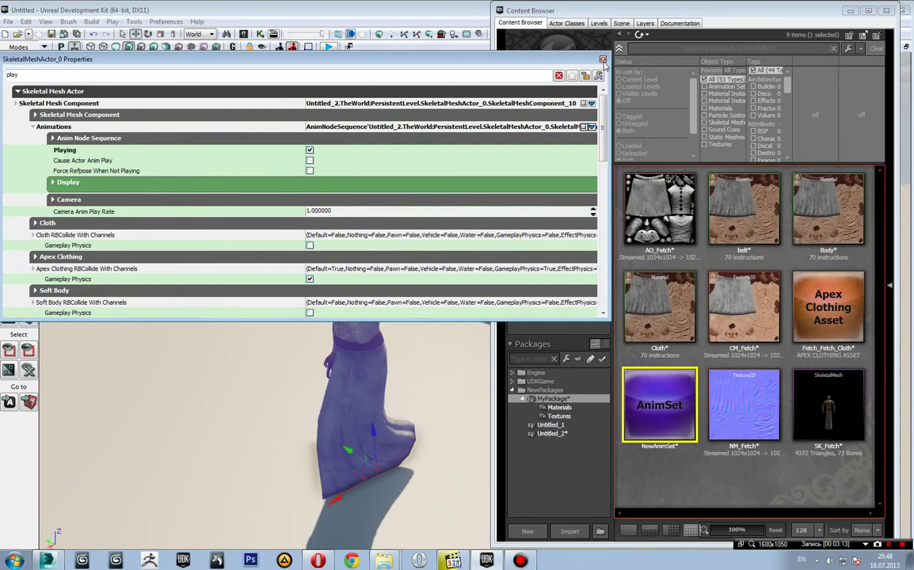
click(602, 60)
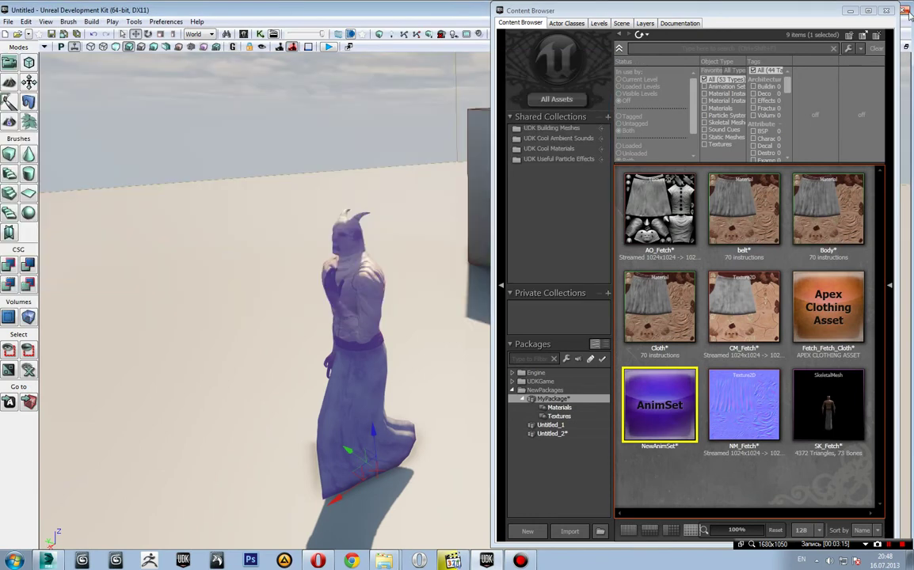
Step: Close the Content Browser and start playing the level in the viewport
click(887, 10)
click(329, 47)
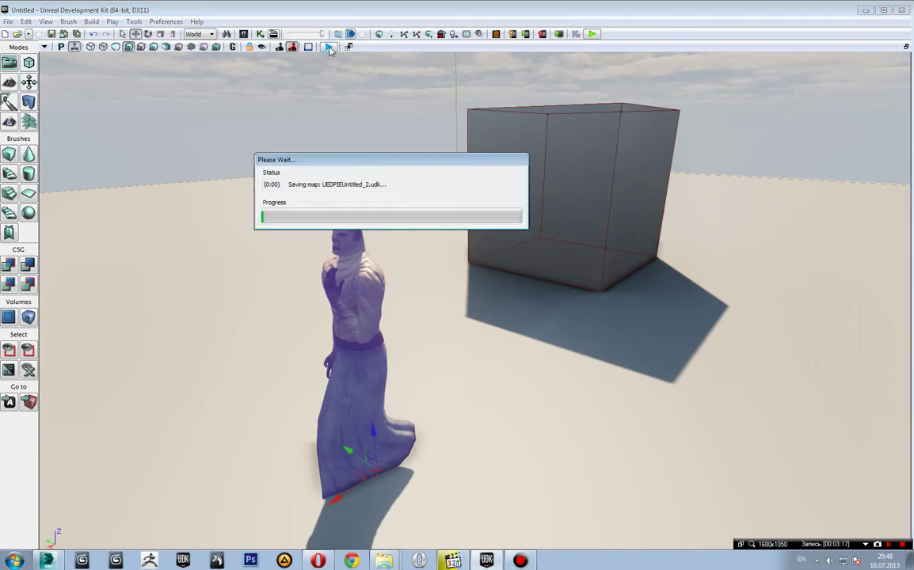